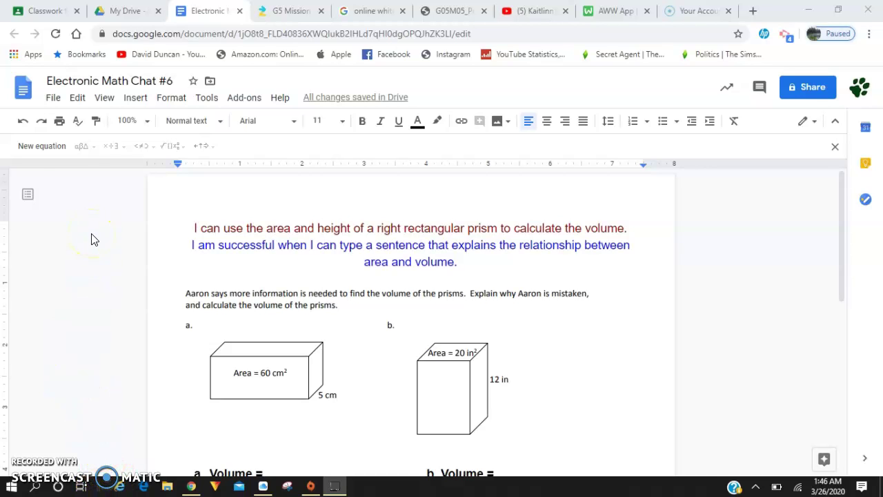
Step: Highlight the first learning-goal sentence in the worksheet, then scroll up and down through it
drag(91, 239, 144, 280)
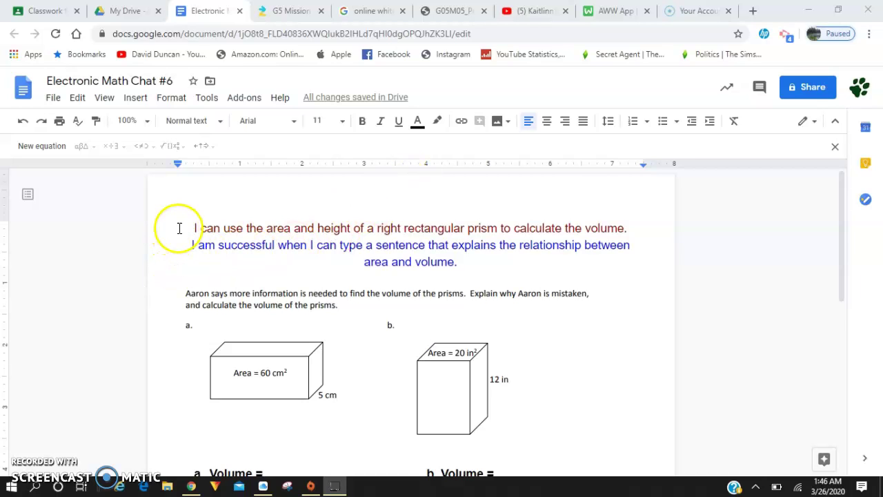
drag(180, 228, 654, 221)
click(538, 268)
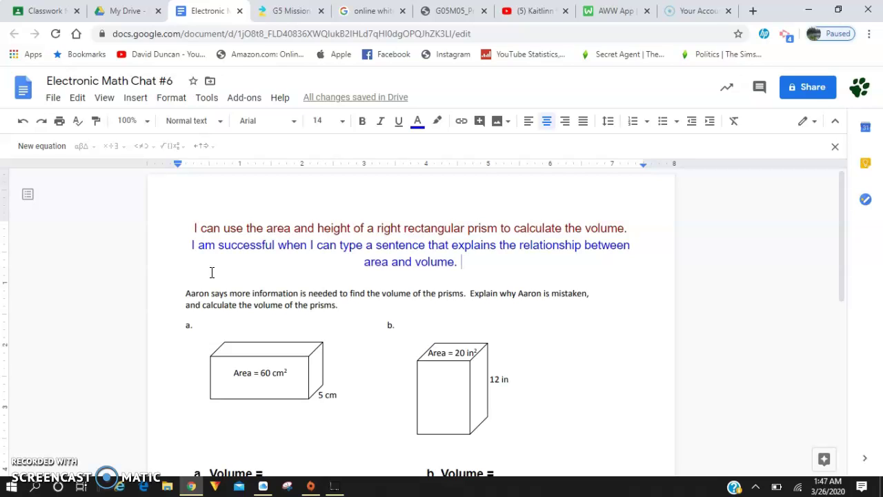
scroll(562, 387, down, 3)
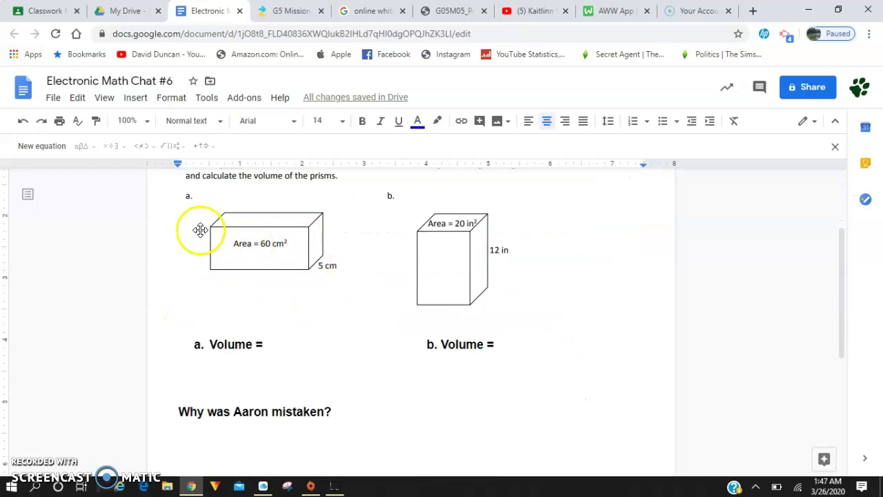
scroll(234, 229, up, 2)
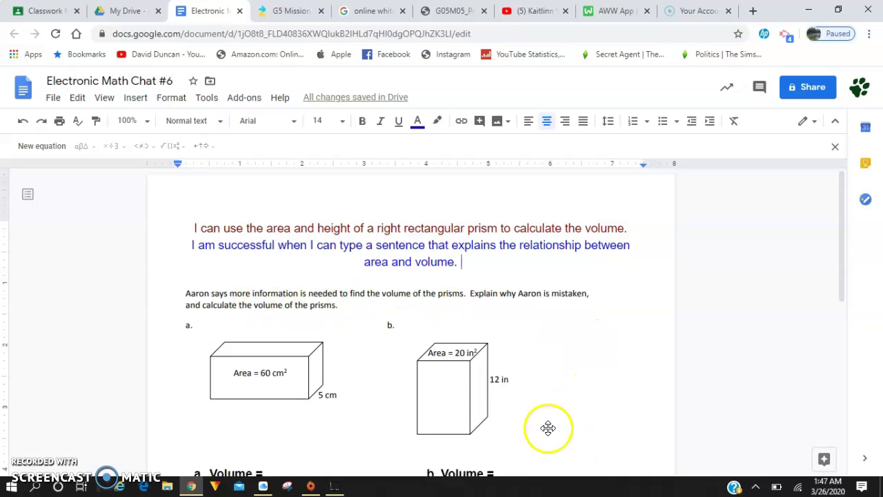
scroll(207, 371, down, 1)
scroll(556, 341, down, 3)
scroll(306, 290, up, 4)
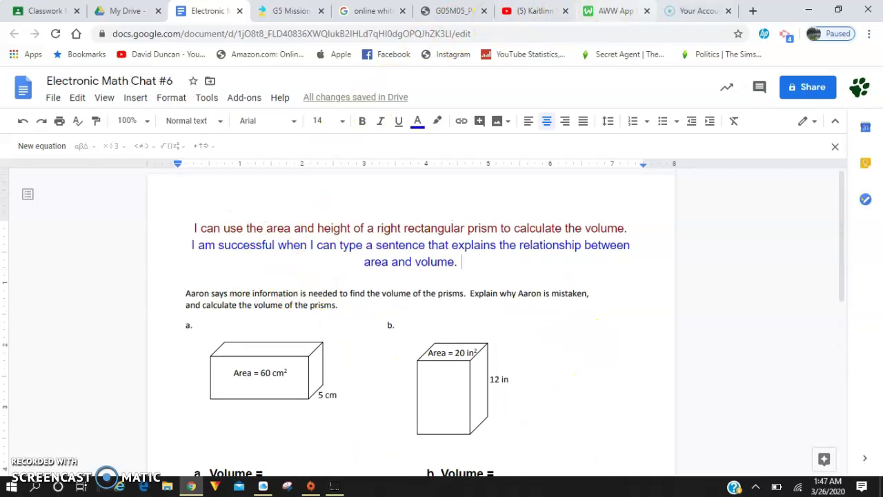
Step: Switch to the AWW whiteboard with the cube and formulas, and dismiss the banner ad
click(697, 11)
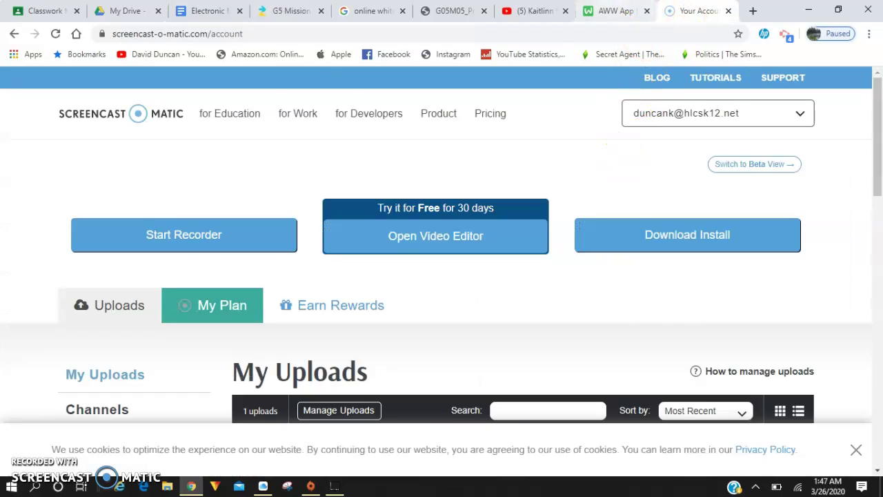
click(611, 11)
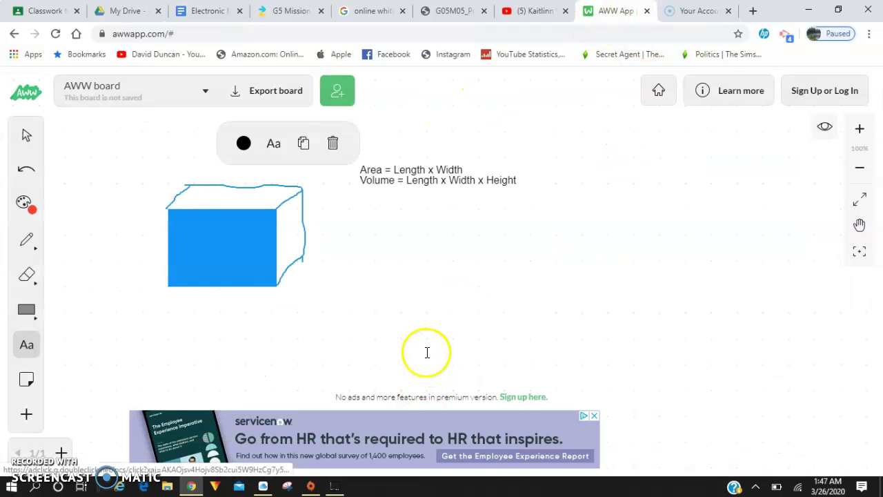
click(594, 418)
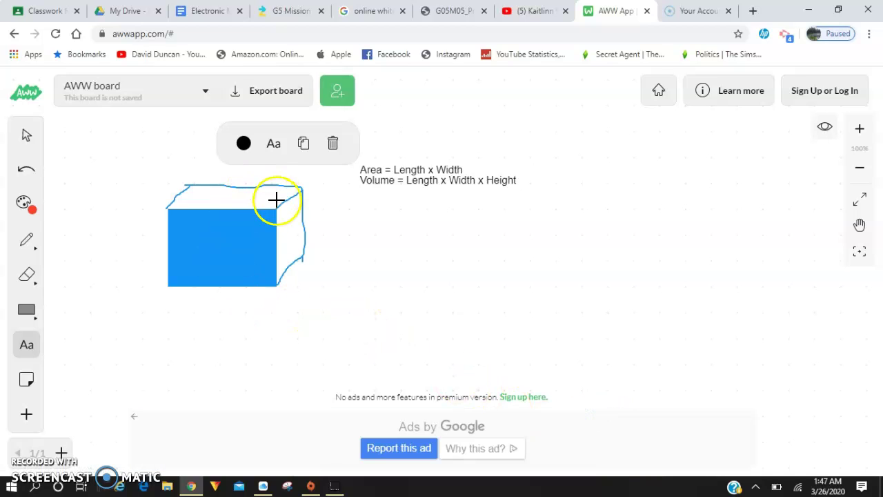
click(216, 285)
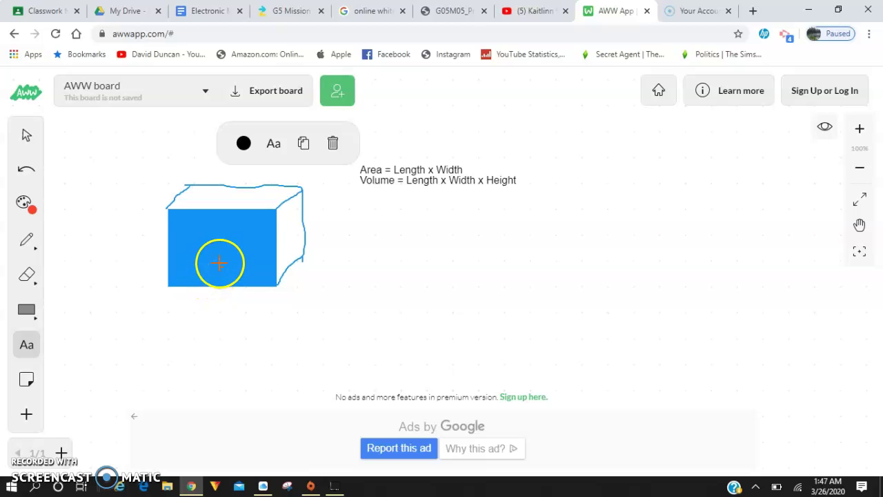
click(354, 170)
Step: Undo the old formula text and type 'Area = Length x width' and 'Volume = Length x width x height'
click(354, 169)
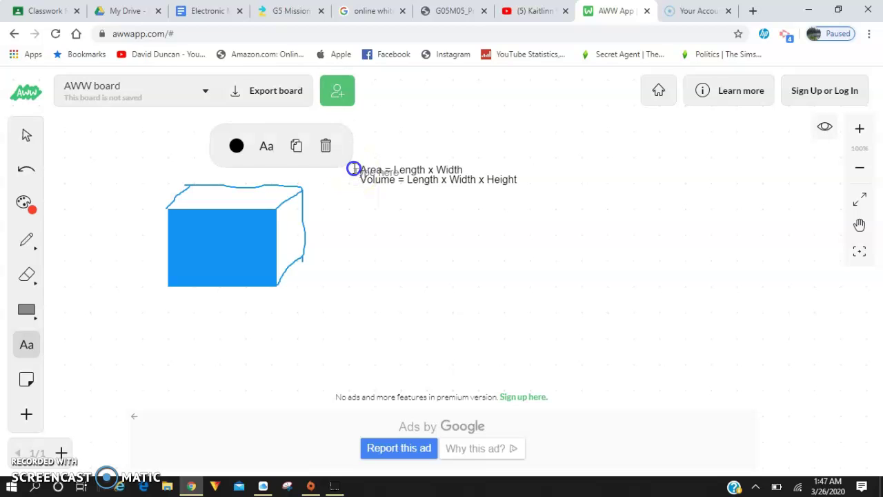
click(31, 173)
click(26, 181)
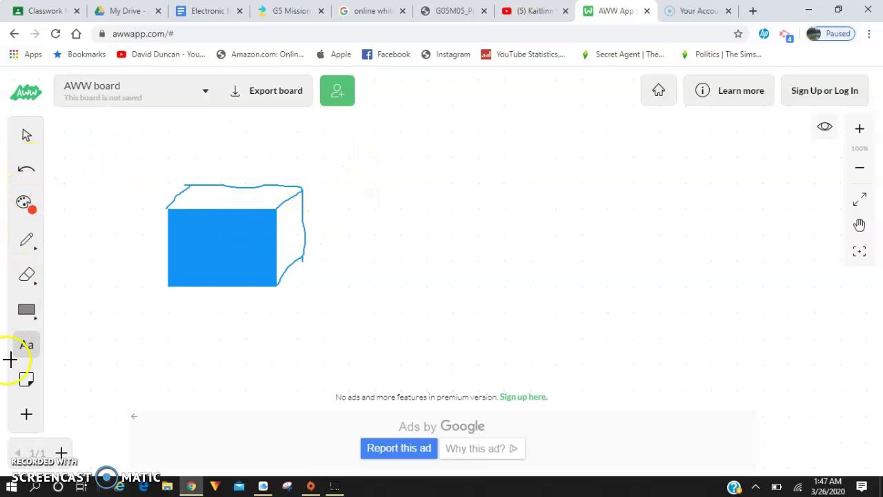
click(26, 345)
click(346, 175)
click(390, 177)
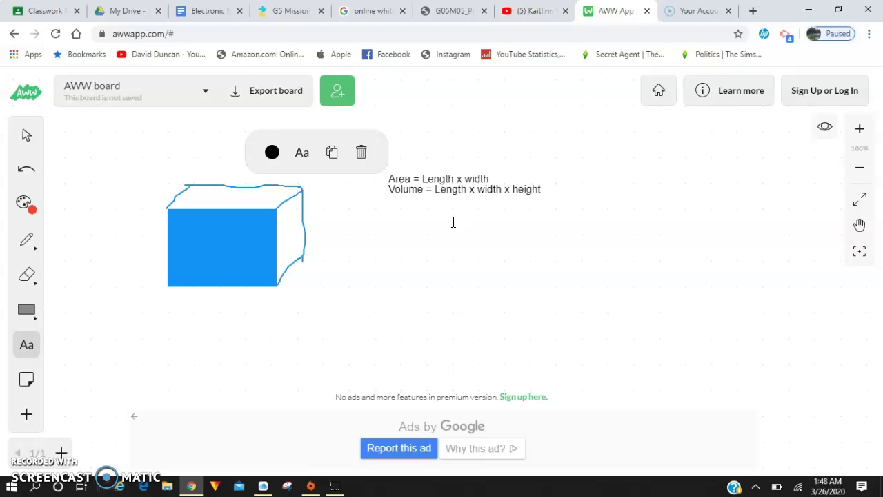
Step: With the freehand pen, loop 'Area', 'Length x width' and 'height' in red
click(451, 230)
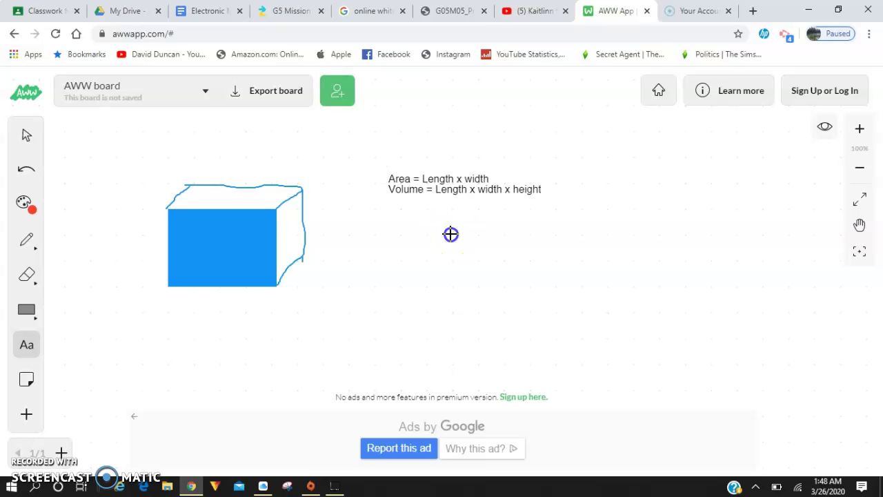
click(26, 245)
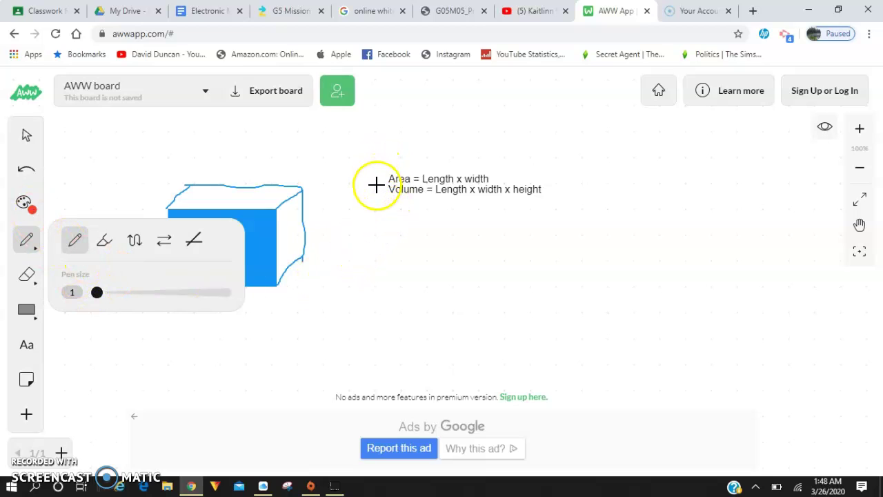
drag(390, 199, 411, 202)
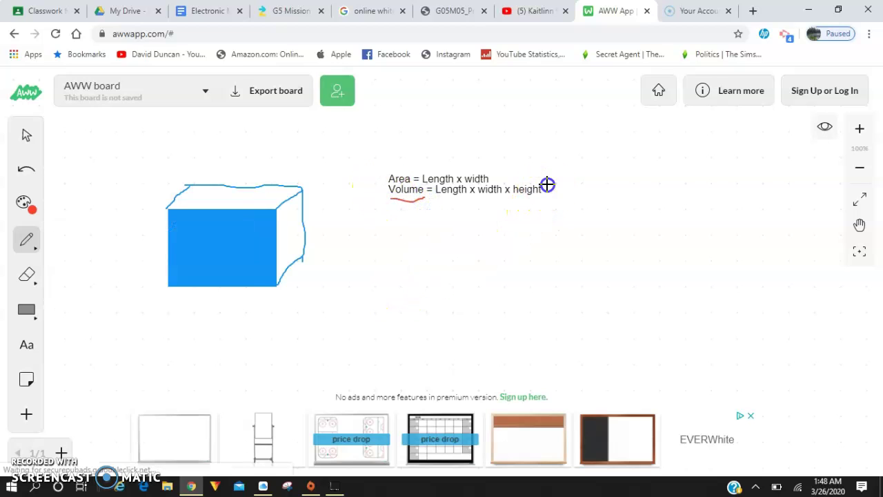
mouse_move(547, 184)
mouse_down()
mouse_move(522, 178)
mouse_move(552, 191)
mouse_move(546, 180)
mouse_up()
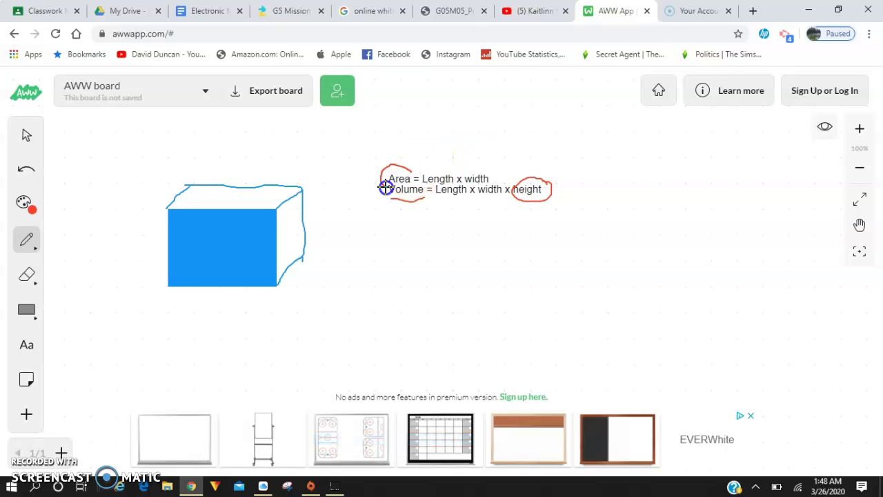
drag(414, 189, 408, 172)
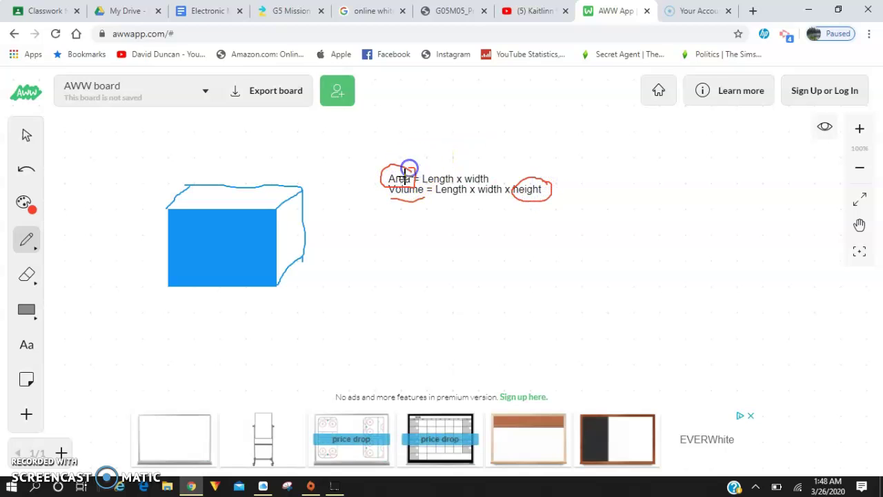
click(527, 203)
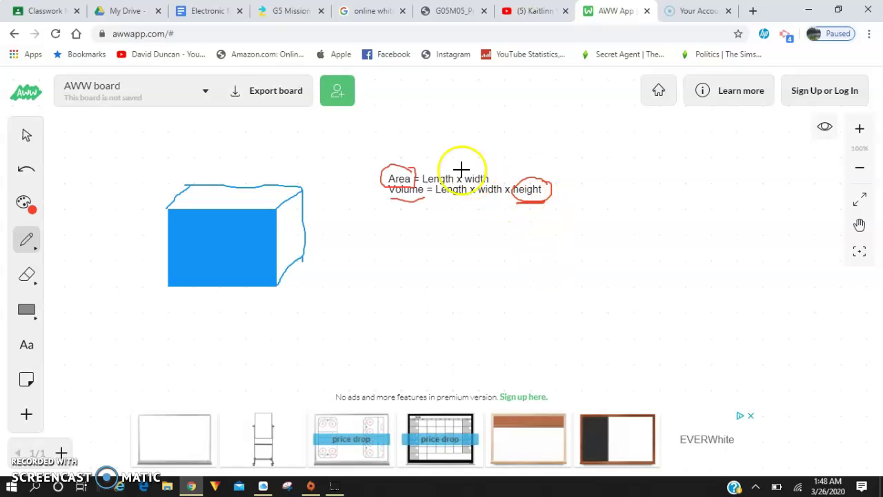
click(425, 169)
mouse_move(425, 185)
mouse_down()
mouse_move(455, 205)
mouse_move(499, 200)
mouse_move(489, 164)
mouse_move(452, 158)
mouse_up()
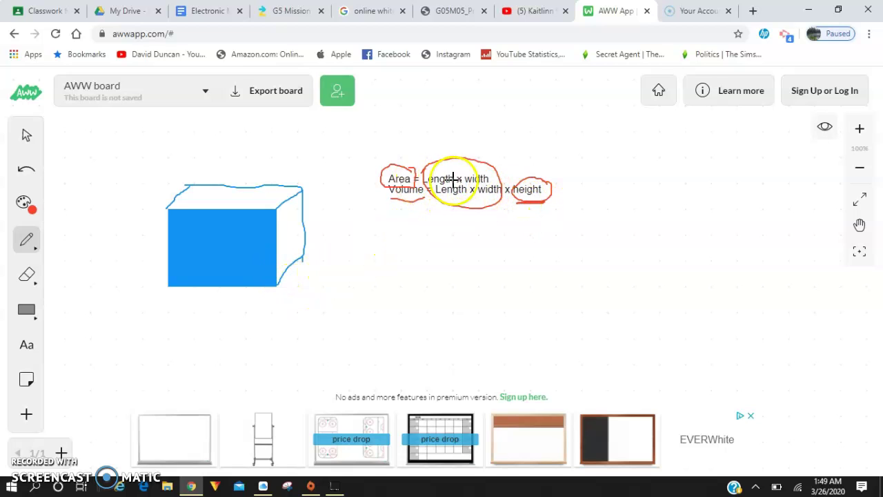
drag(521, 200, 515, 182)
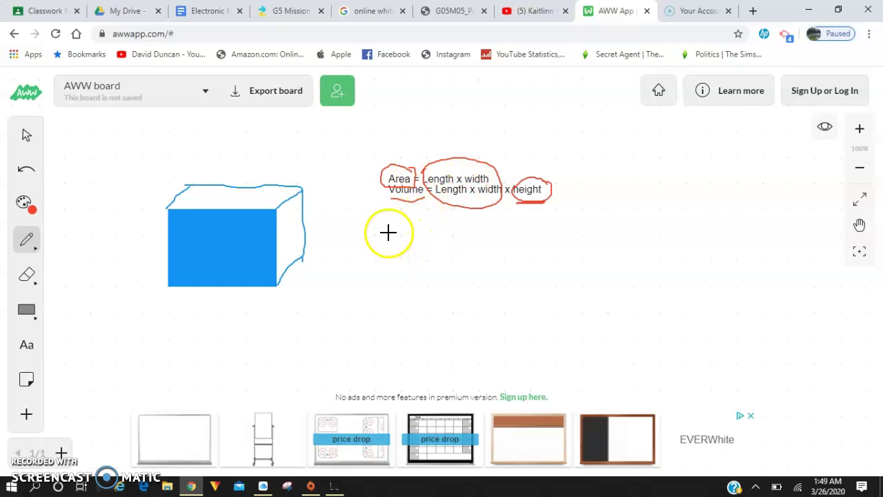
Step: Handwrite 'Volume = Area x height' in red beneath the typed formulas
mouse_move(388, 233)
mouse_down()
mouse_move(398, 251)
mouse_move(409, 222)
mouse_move(419, 237)
mouse_move(495, 243)
mouse_up()
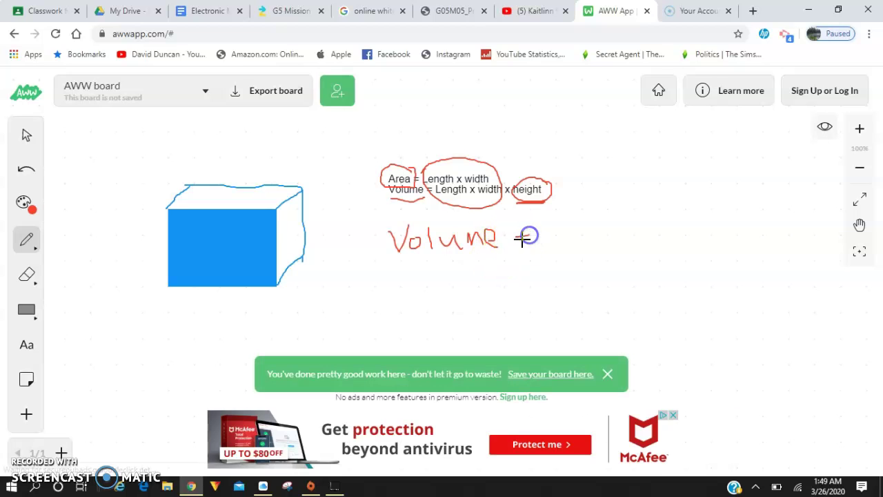
mouse_move(516, 236)
mouse_down()
mouse_move(533, 243)
mouse_move(563, 202)
mouse_move(578, 255)
mouse_move(581, 240)
mouse_move(617, 245)
mouse_up()
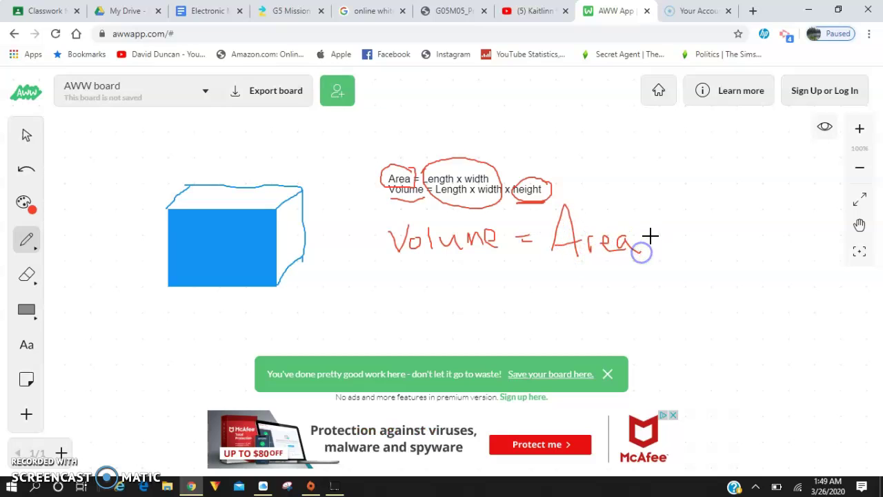
drag(663, 233, 646, 258)
drag(683, 218, 690, 256)
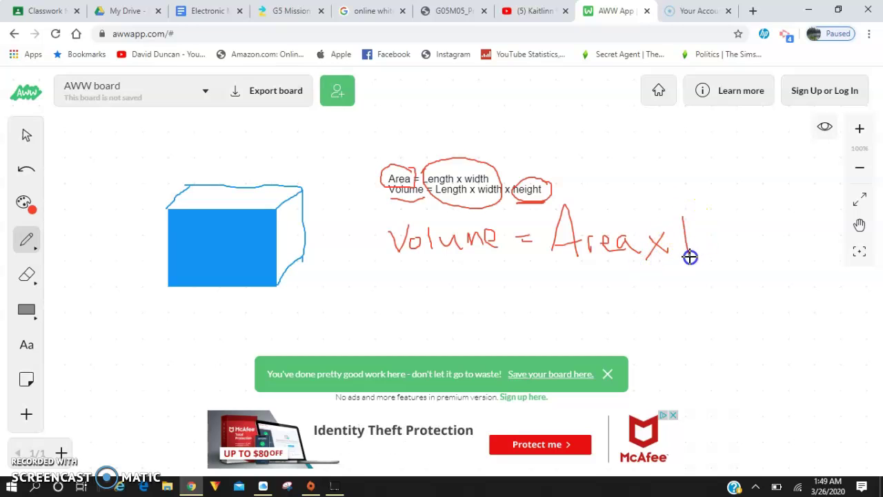
click(721, 225)
drag(734, 238, 733, 246)
drag(748, 278, 738, 276)
mouse_move(751, 223)
mouse_down()
mouse_move(751, 246)
mouse_move(765, 255)
mouse_move(775, 246)
mouse_up()
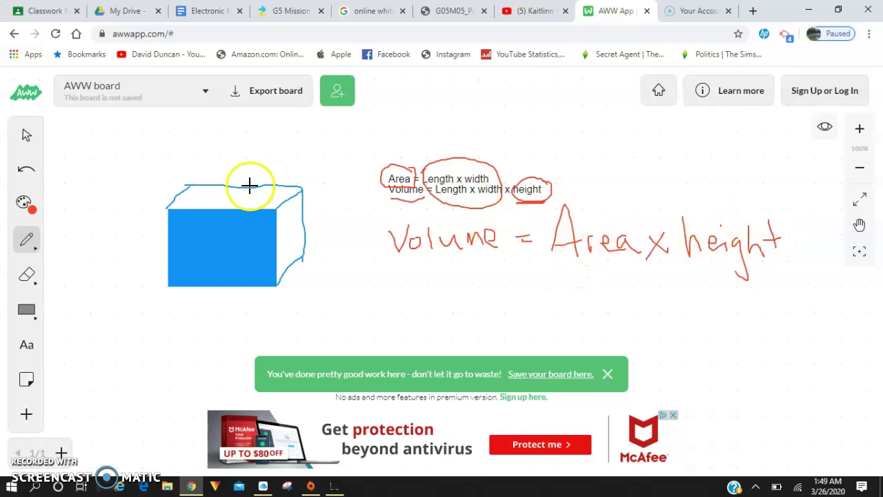
Step: In green, circle the handwritten 'Area' and 'Length x width', and extend the stroke under 'height'
click(35, 207)
click(135, 203)
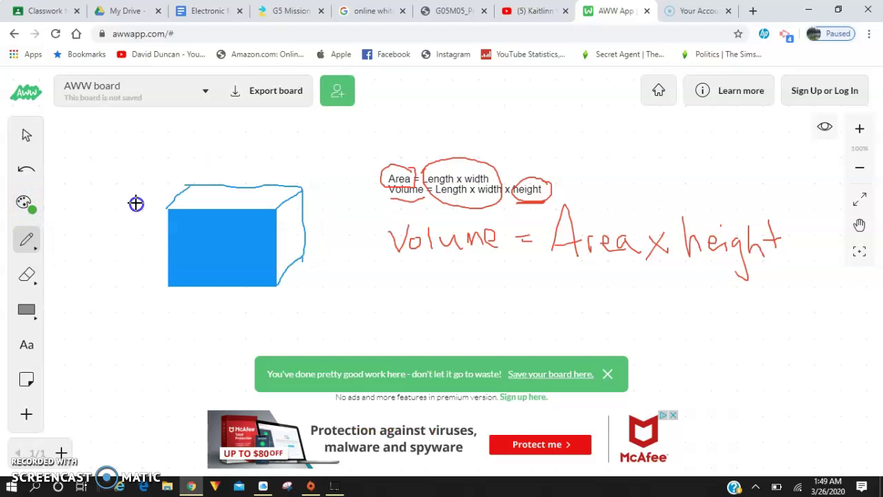
click(632, 207)
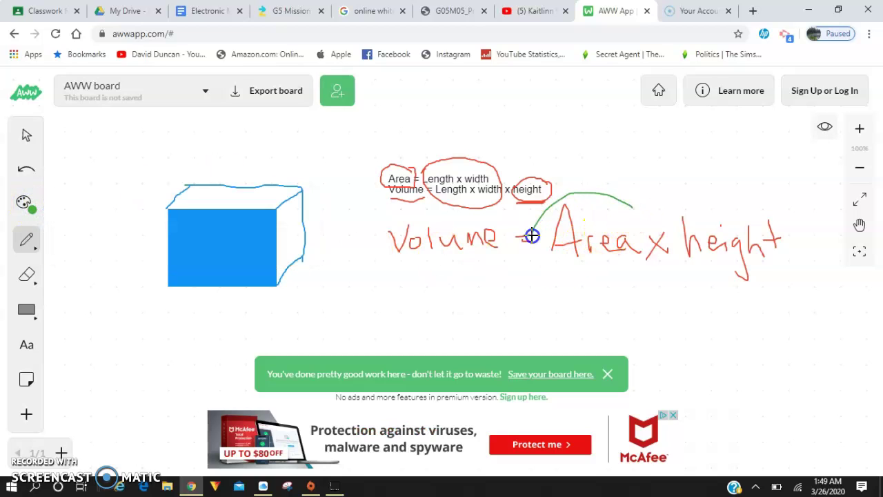
drag(610, 274, 649, 231)
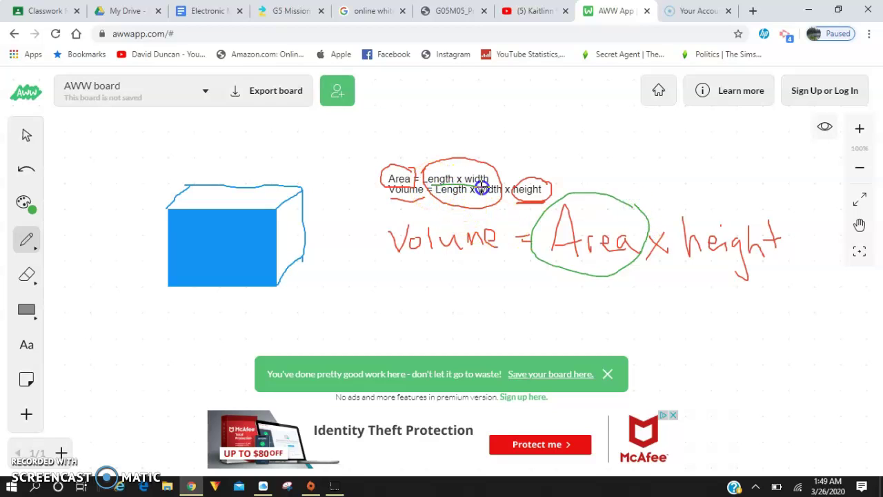
drag(485, 188, 490, 183)
click(392, 197)
drag(539, 205, 555, 180)
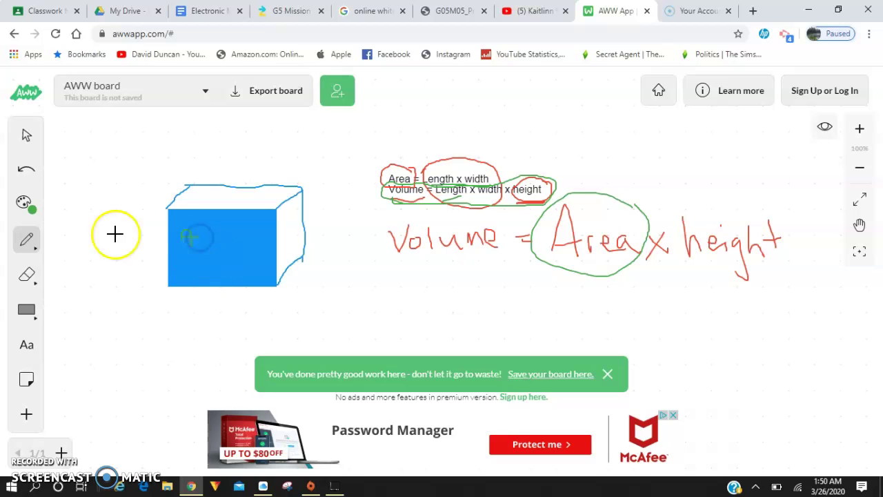
Step: Switch the pen colour back to red
click(26, 203)
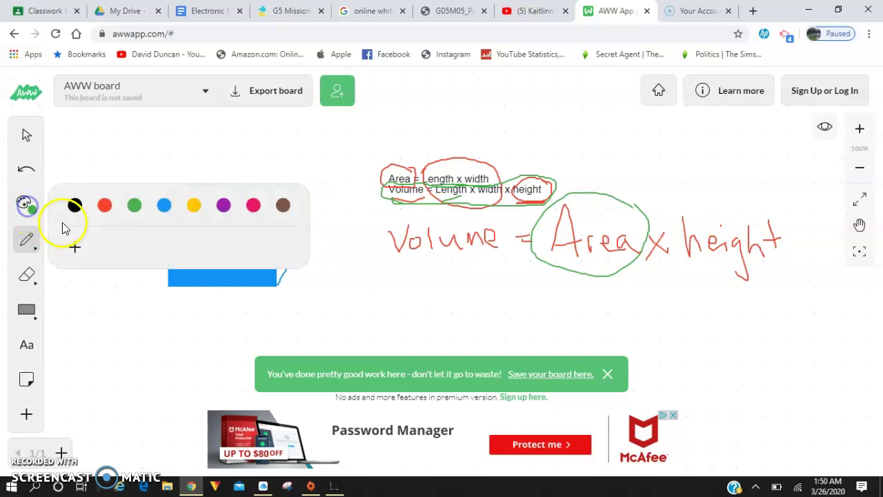
click(100, 206)
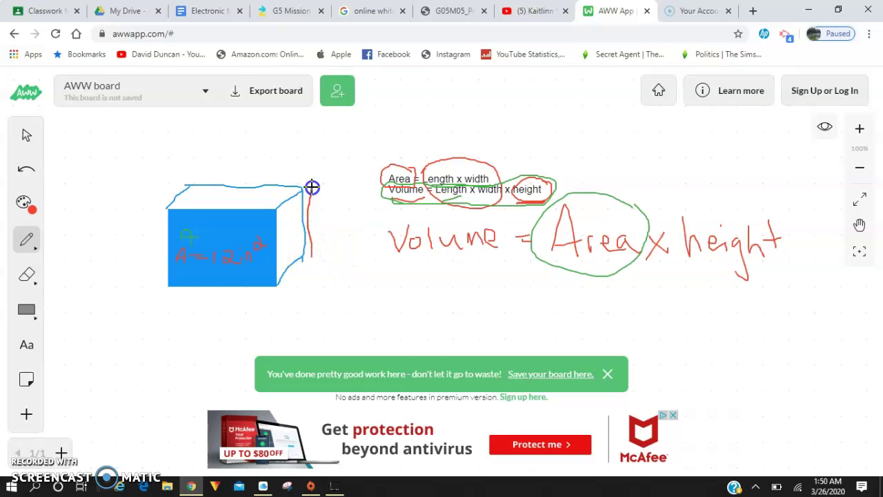
Step: Add an arrowhead to the red height line and extend the box's right edge to its bottom corner
drag(316, 187, 318, 192)
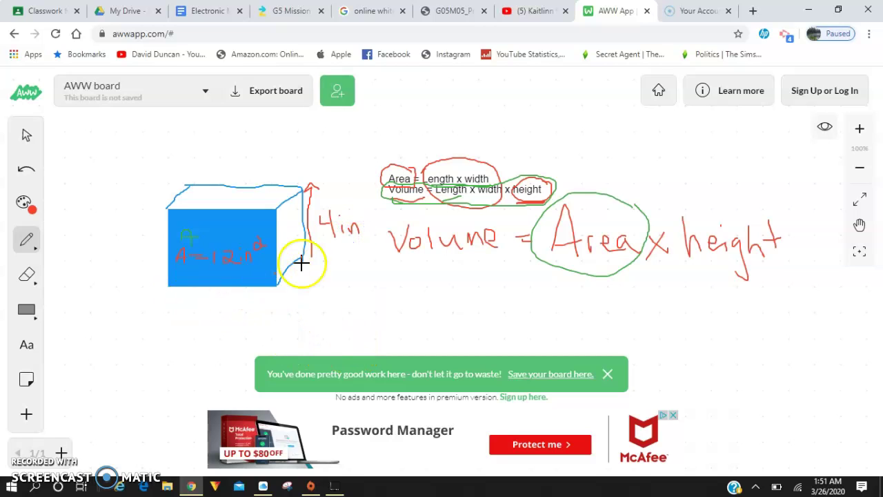
drag(310, 260, 289, 266)
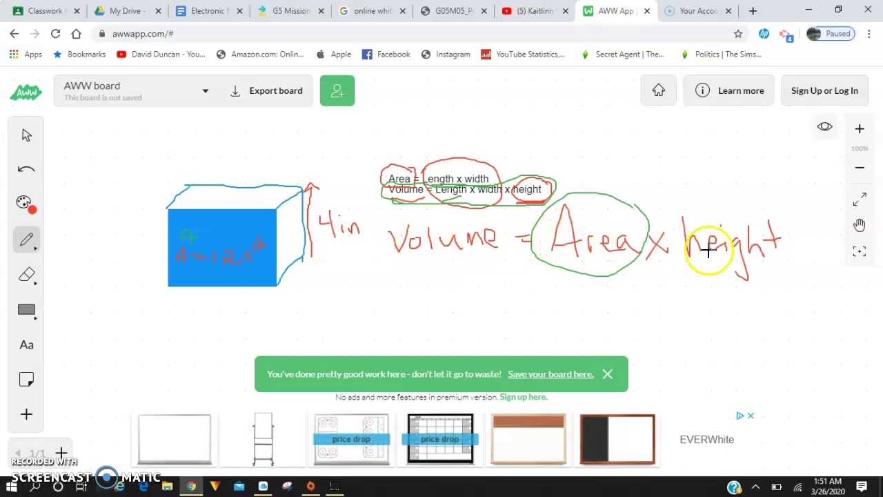
Step: Write V = 12 x 4 in red below the volume formula and dismiss the save reminder
mouse_move(399, 279)
mouse_down()
mouse_move(409, 302)
mouse_move(415, 277)
mouse_up()
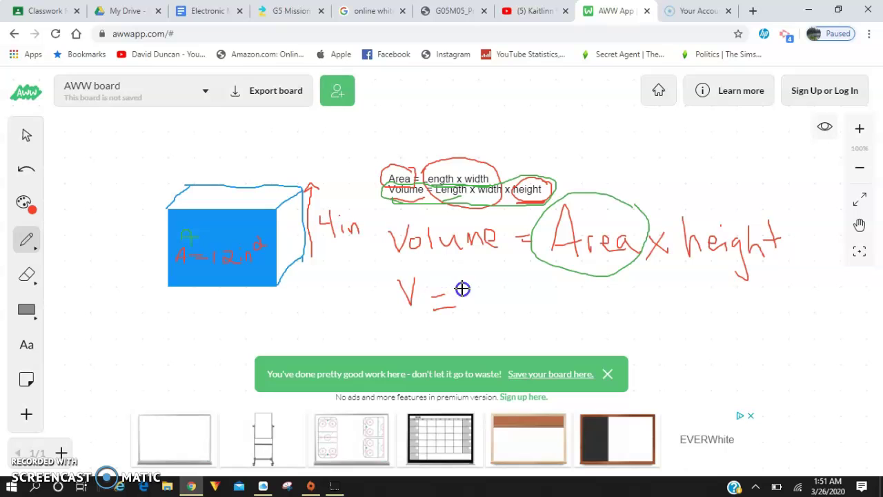
mouse_move(473, 282)
mouse_down()
mouse_move(487, 308)
mouse_move(499, 302)
mouse_up()
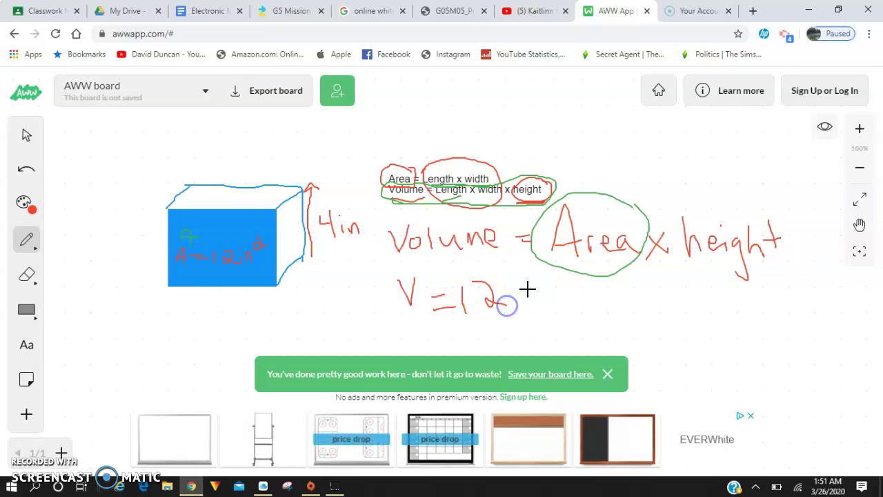
drag(550, 293, 571, 295)
drag(570, 272, 575, 322)
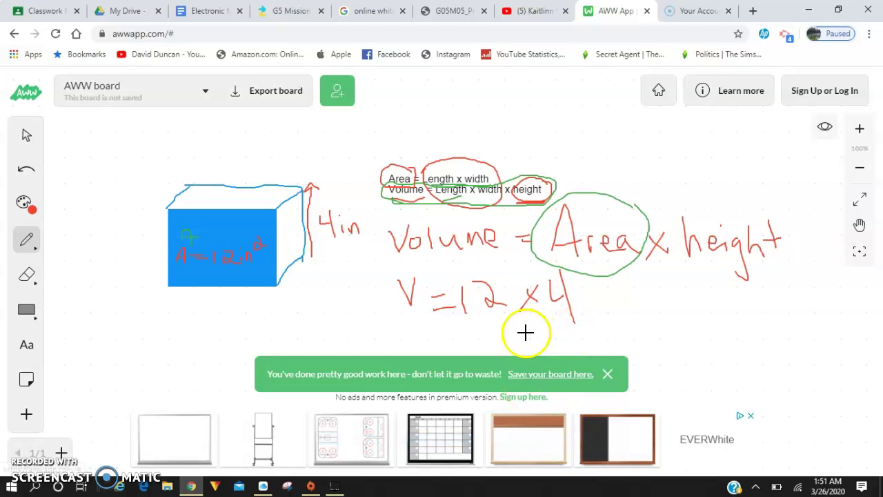
click(606, 374)
Step: Write the result V = 48 in³ beneath the calculation
mouse_move(414, 343)
mouse_down()
mouse_move(419, 358)
mouse_move(429, 339)
mouse_move(500, 369)
mouse_up()
drag(516, 338, 513, 351)
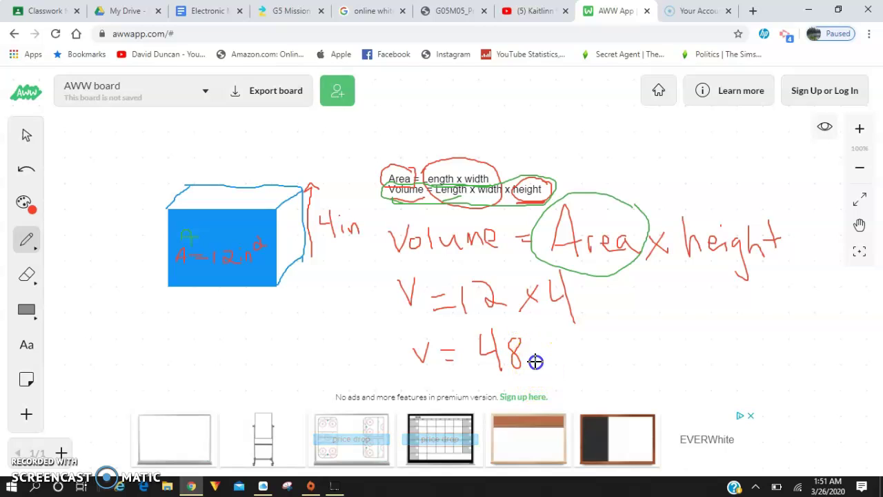
click(528, 332)
drag(535, 360, 543, 357)
click(547, 354)
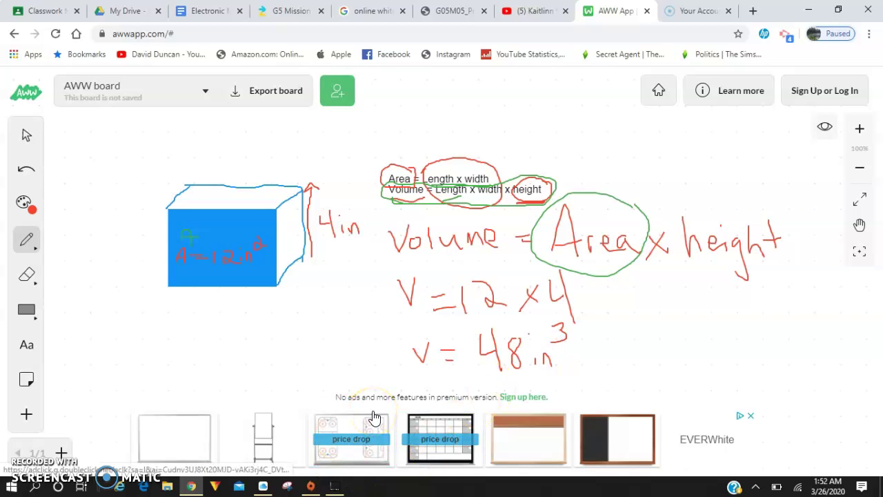
click(200, 10)
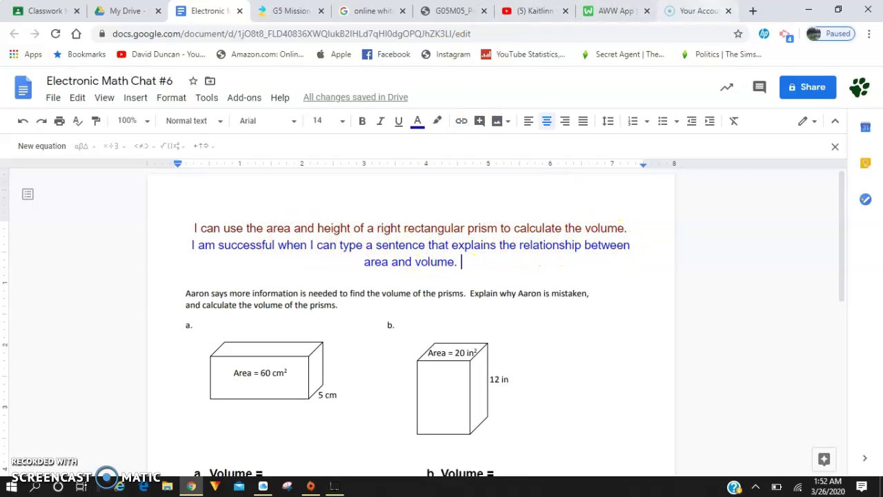
click(697, 11)
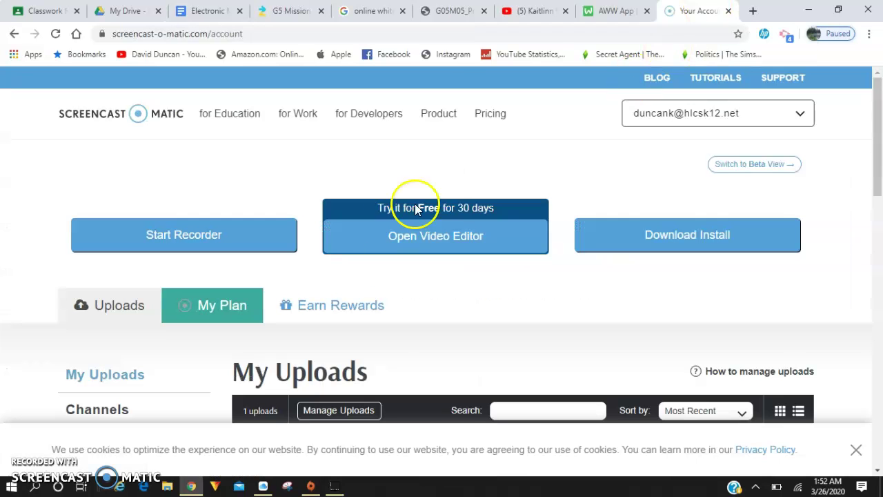
click(625, 10)
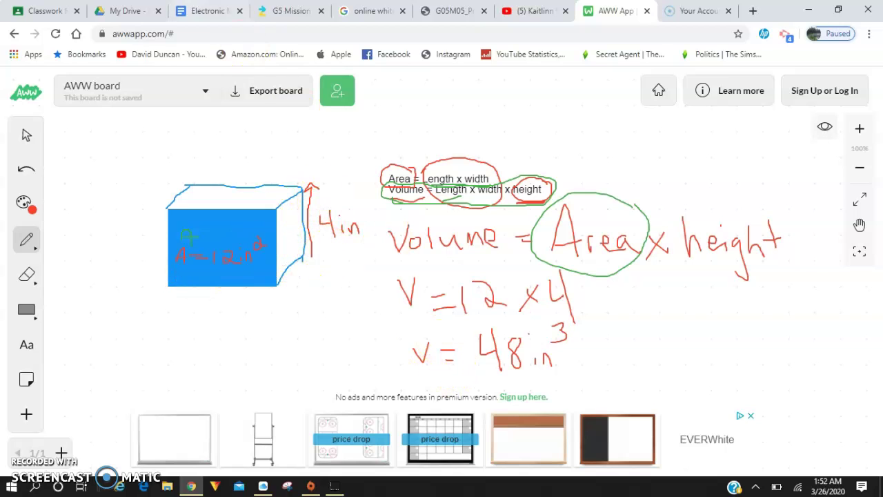
click(200, 10)
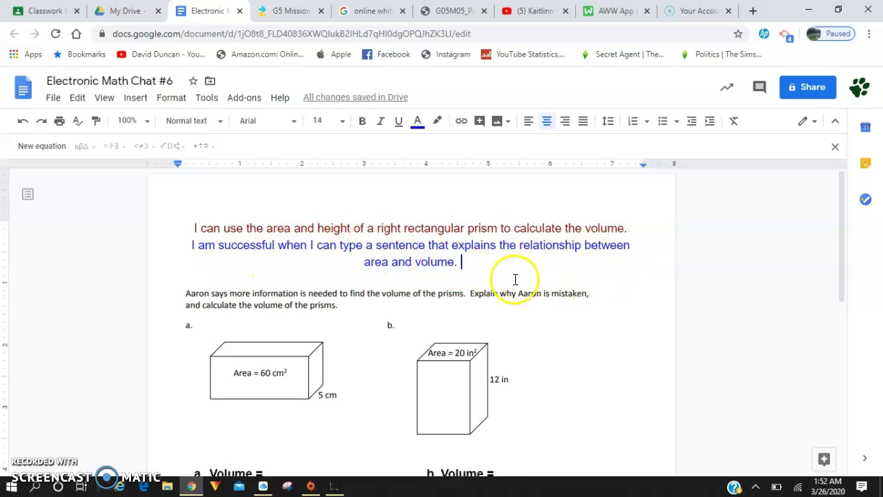
click(585, 11)
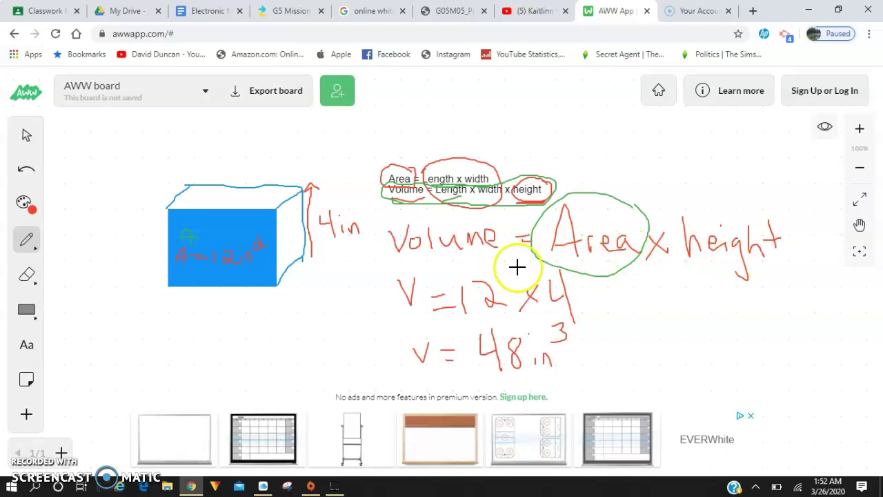
Step: Draw a red loop around the blue box and its 4in height label
drag(332, 176, 302, 158)
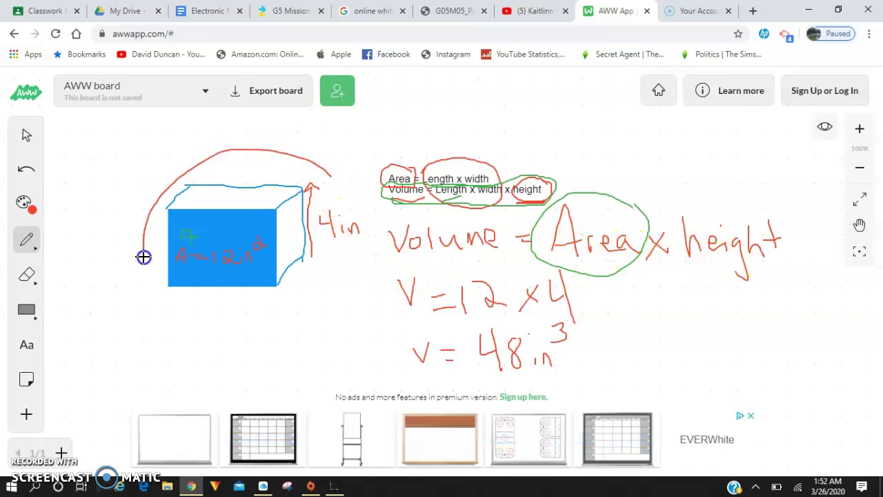
mouse_move(144, 266)
mouse_down()
mouse_move(271, 311)
mouse_move(373, 265)
mouse_up()
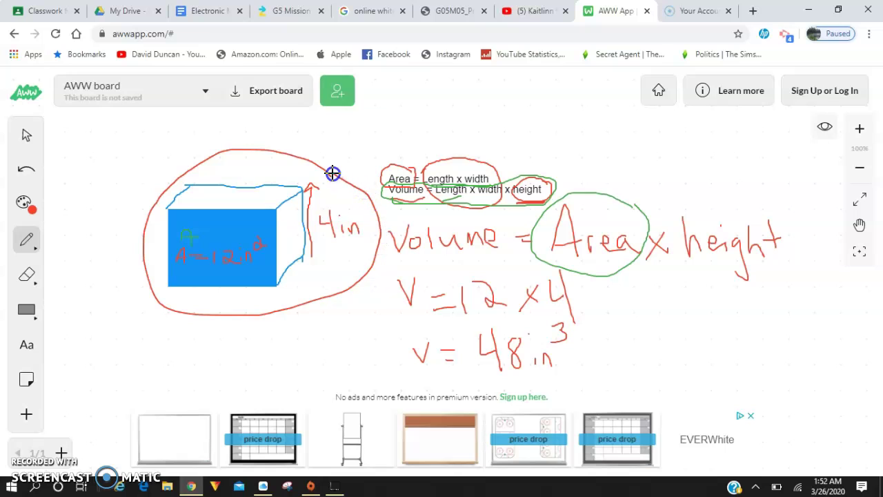
click(315, 137)
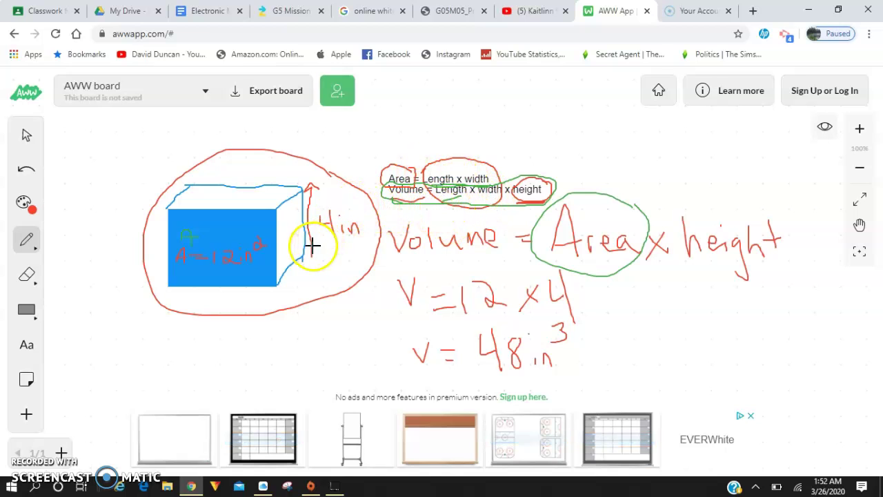
Step: Return to the Electronic Math Chat #6 worksheet and scroll through the prism problems
click(193, 15)
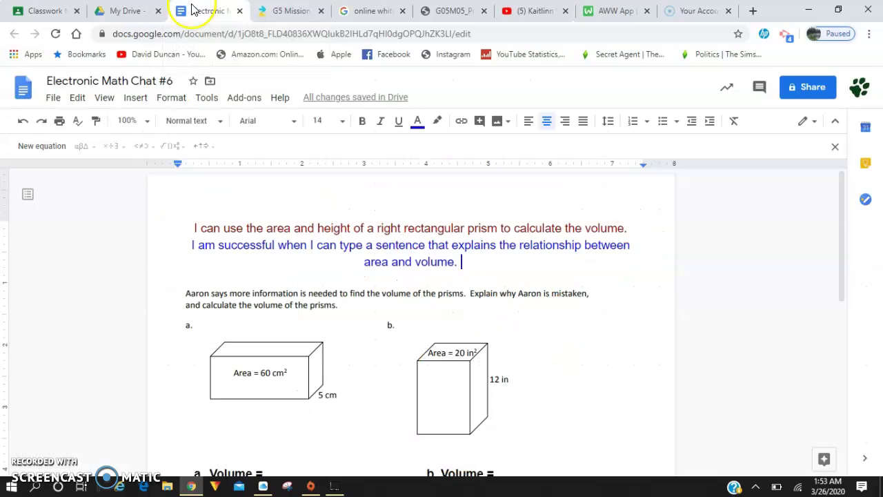
scroll(441, 311, down, 6)
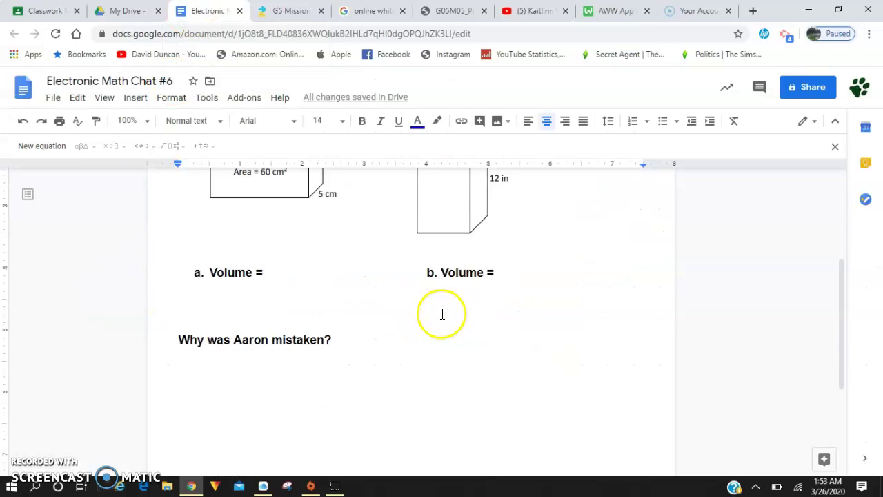
scroll(441, 317, up, 8)
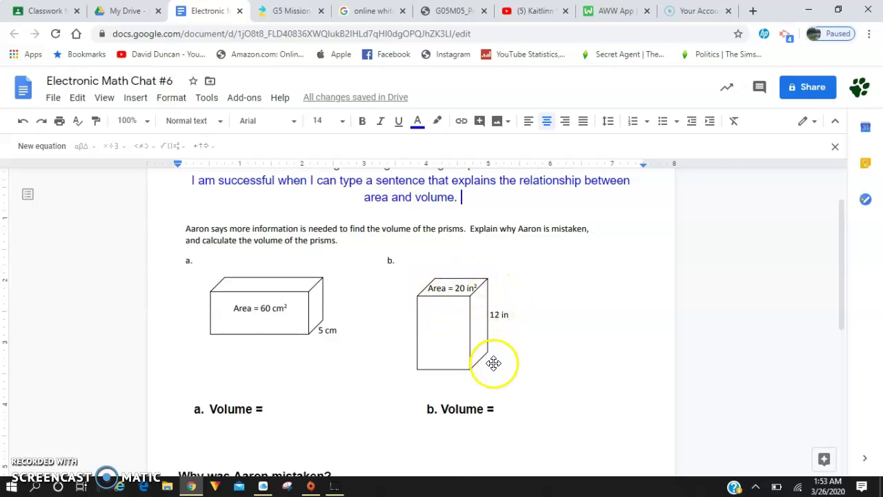
click(281, 409)
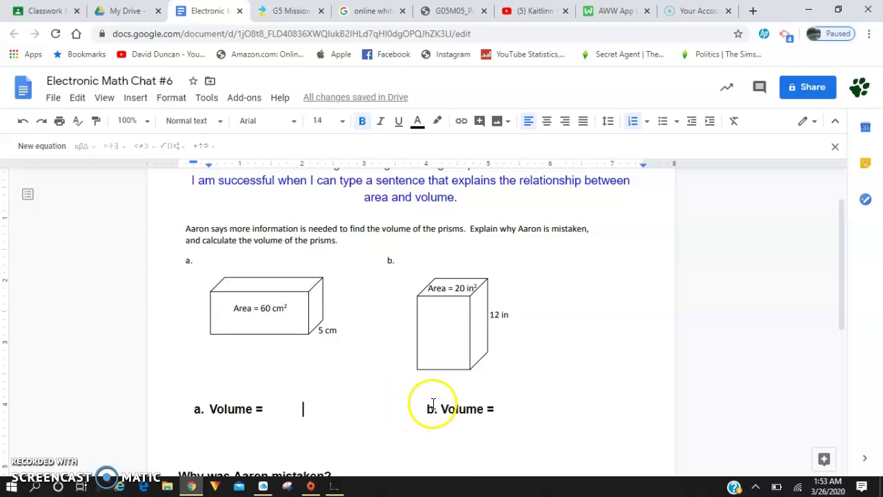
scroll(434, 391, down, 2)
click(364, 351)
scroll(368, 419, up, 2)
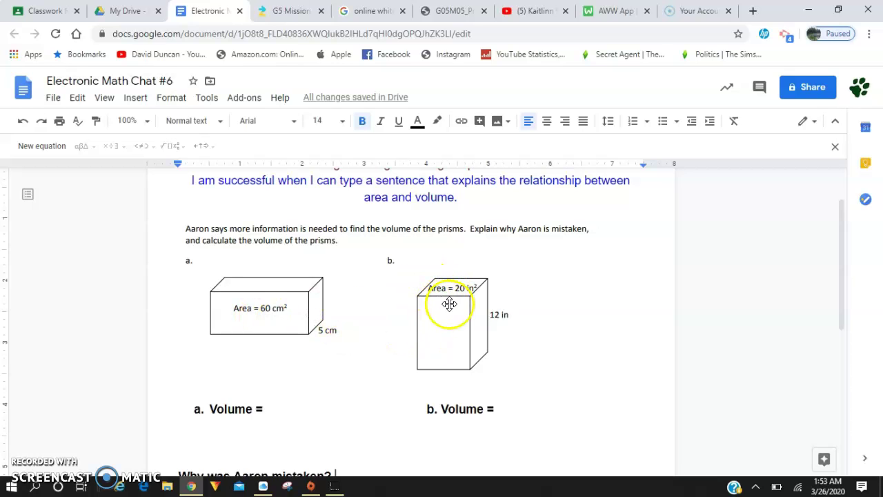
scroll(317, 372, down, 1)
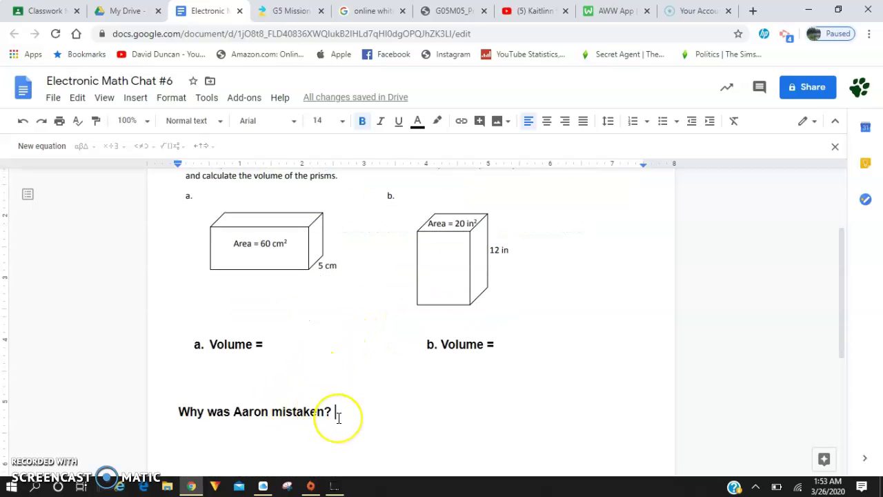
scroll(335, 413, up, 2)
drag(180, 242, 437, 262)
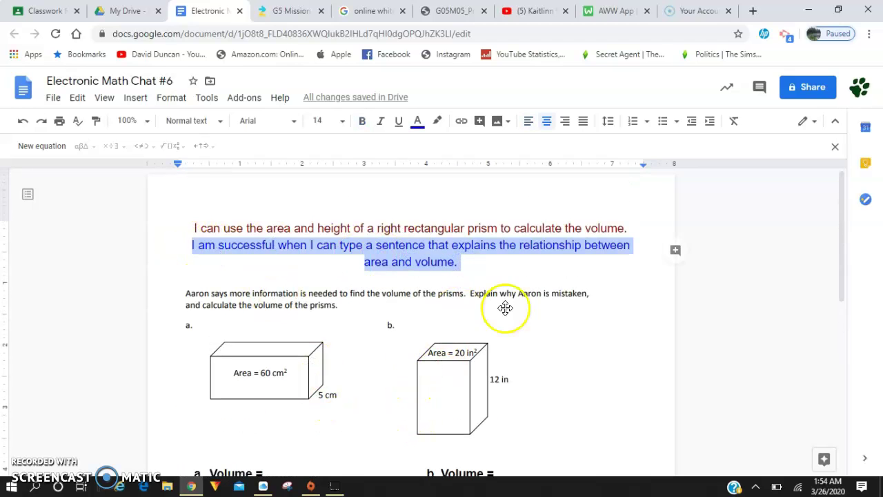
scroll(486, 390, down, 1)
scroll(486, 391, down, 1)
click(436, 411)
click(402, 381)
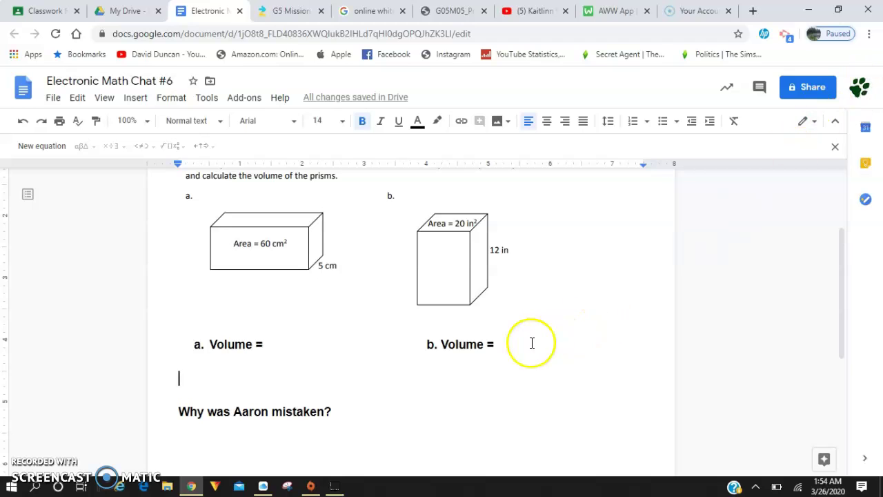
scroll(528, 343, up, 2)
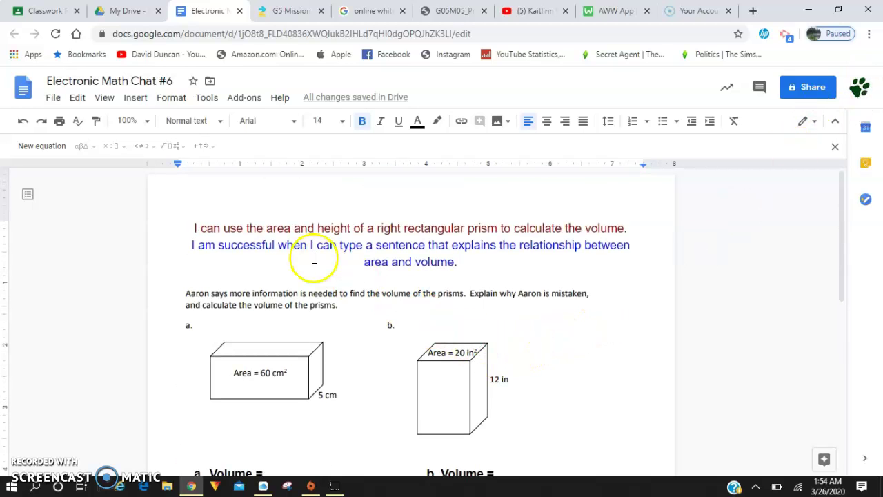